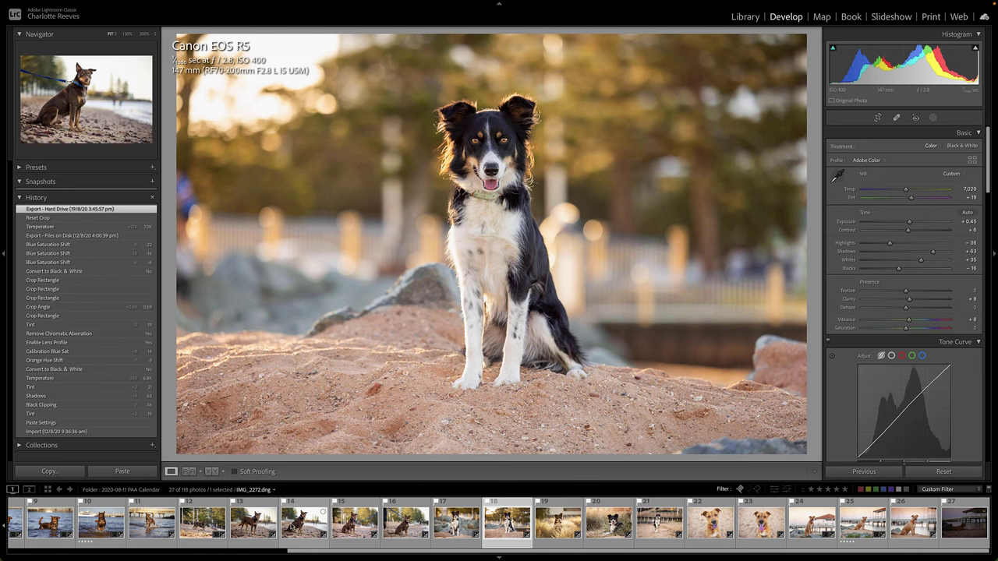
Browse the kelpie, terrier, pier and rocky border collie photos, then settle on the border collie on the sandy mound.
left_click(294, 529)
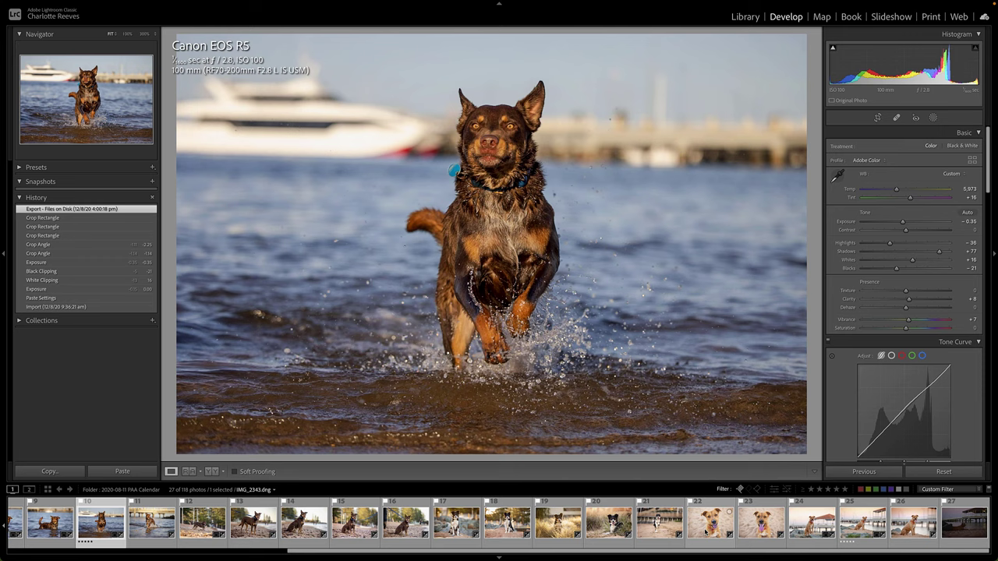
left_click(708, 533)
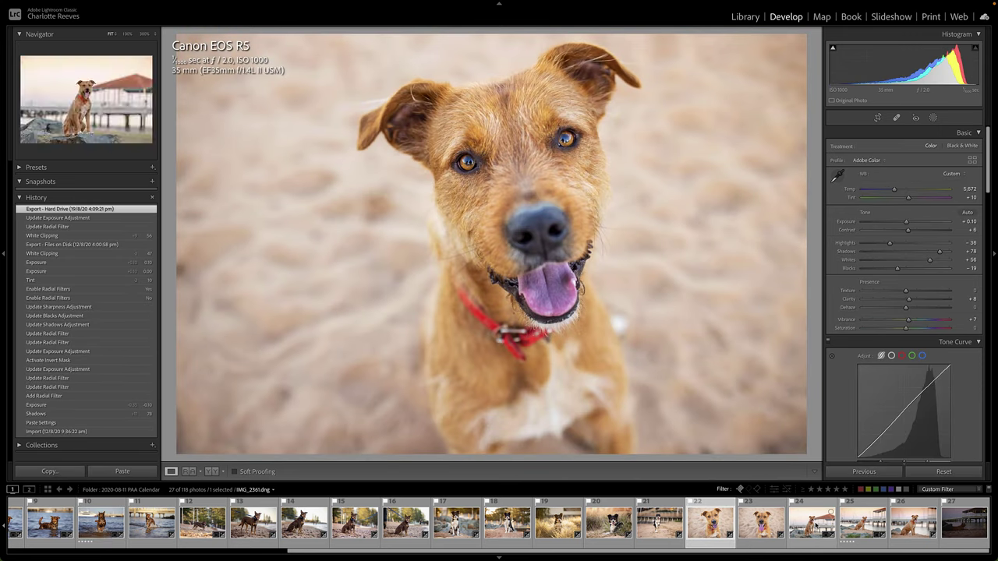
left_click(862, 527)
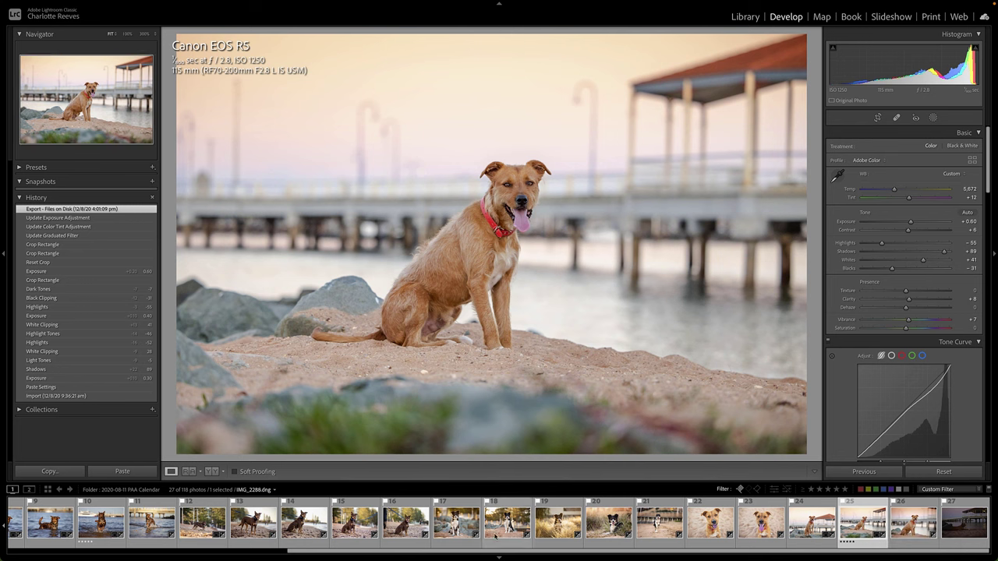
left_click(441, 529)
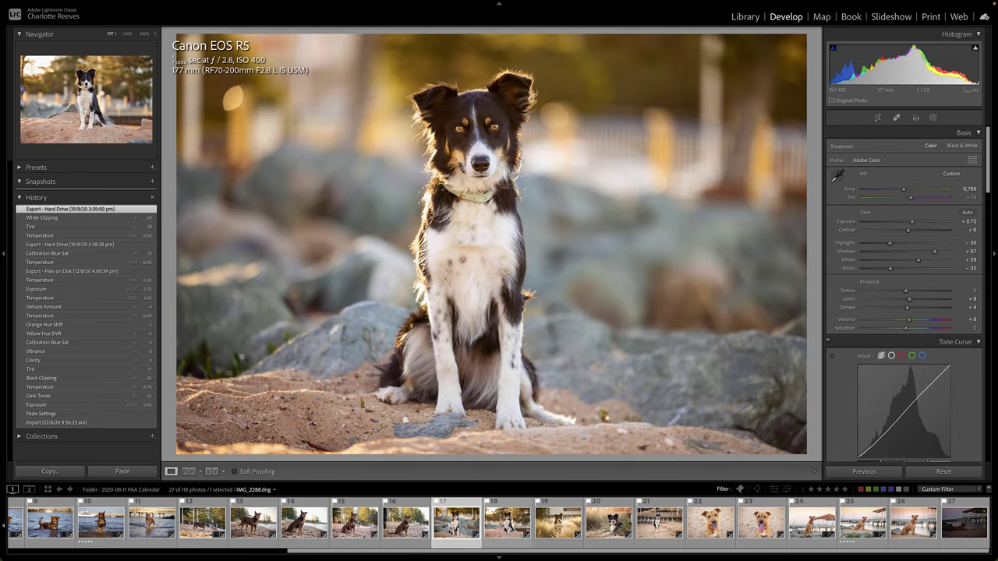
left_click(507, 523)
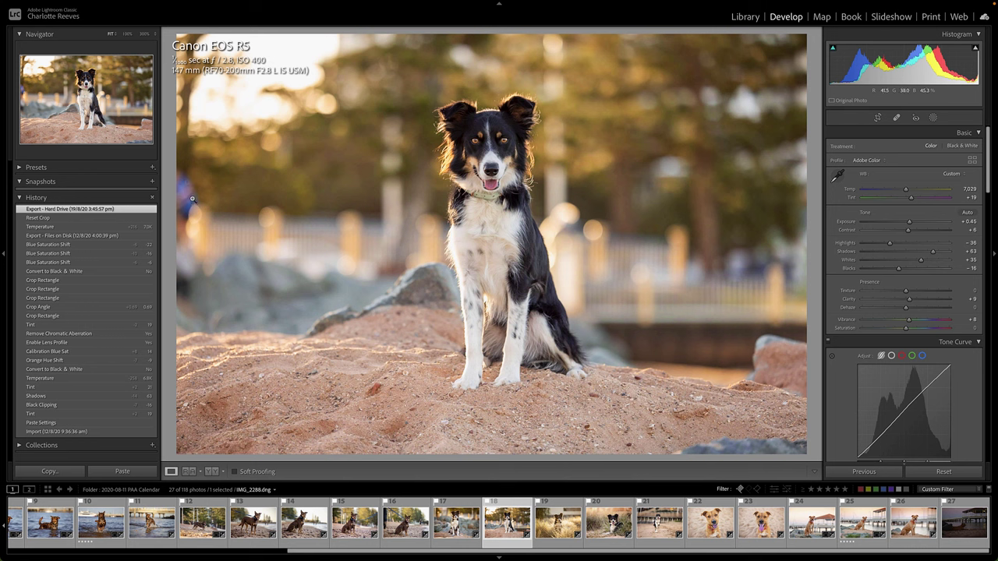
mouse_move(181, 137)
left_mouse_down()
mouse_move(159, 259)
mouse_move(198, 316)
mouse_move(205, 181)
mouse_move(184, 138)
left_mouse_up()
Toggle the Before view twice to compare the border collie's warm edit with its unedited original.
key("backslash")
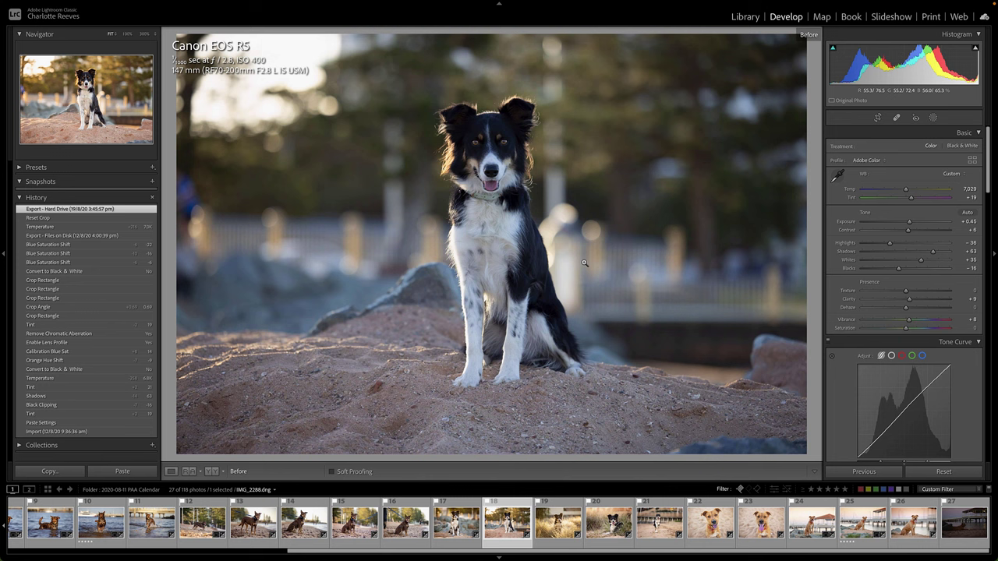
key("backslash")
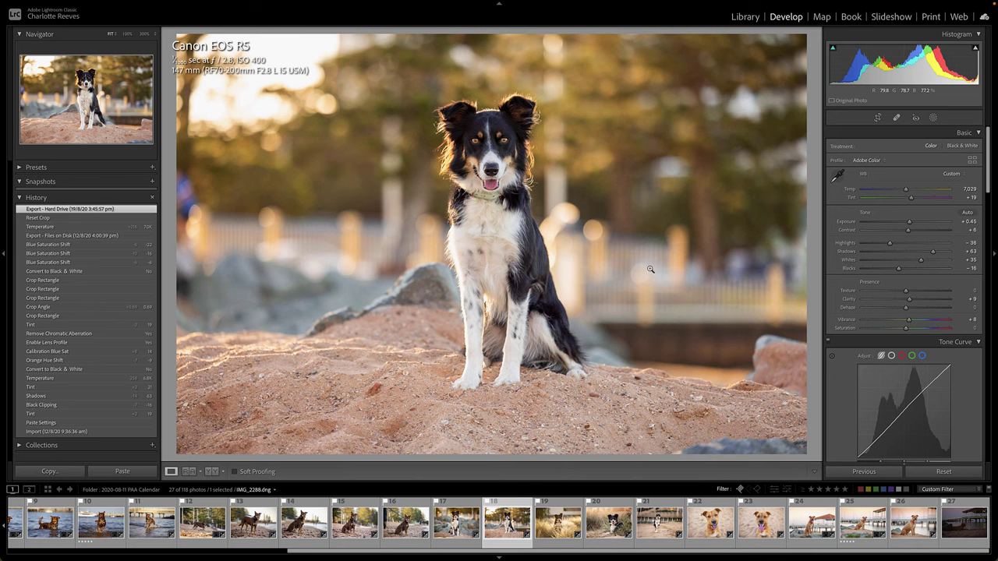
key("backslash")
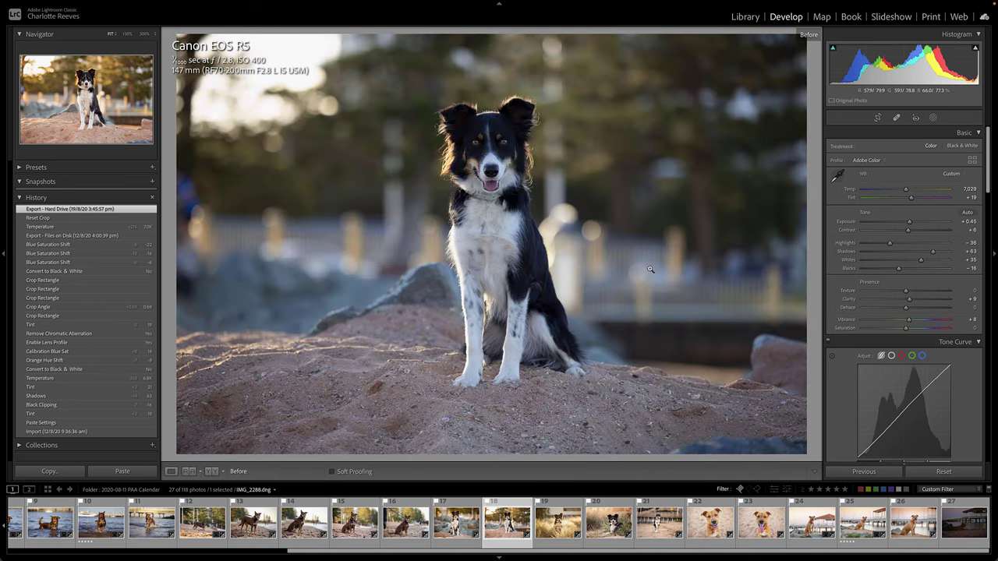
key("backslash")
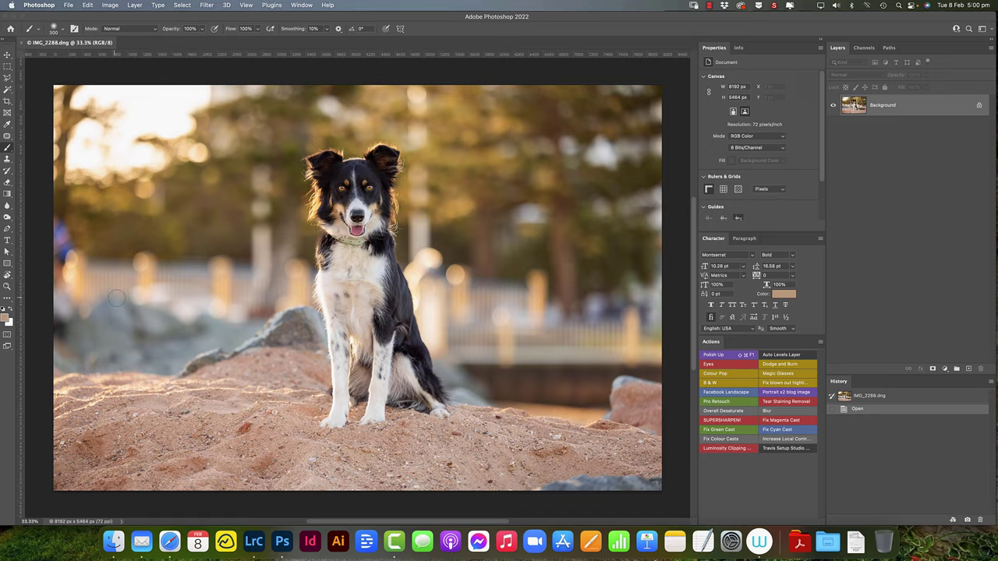
View the blurred blue-shirted figure at 100% and reset the colours to black and white.
key("super+1")
left_click_drag(123, 297, 329, 302)
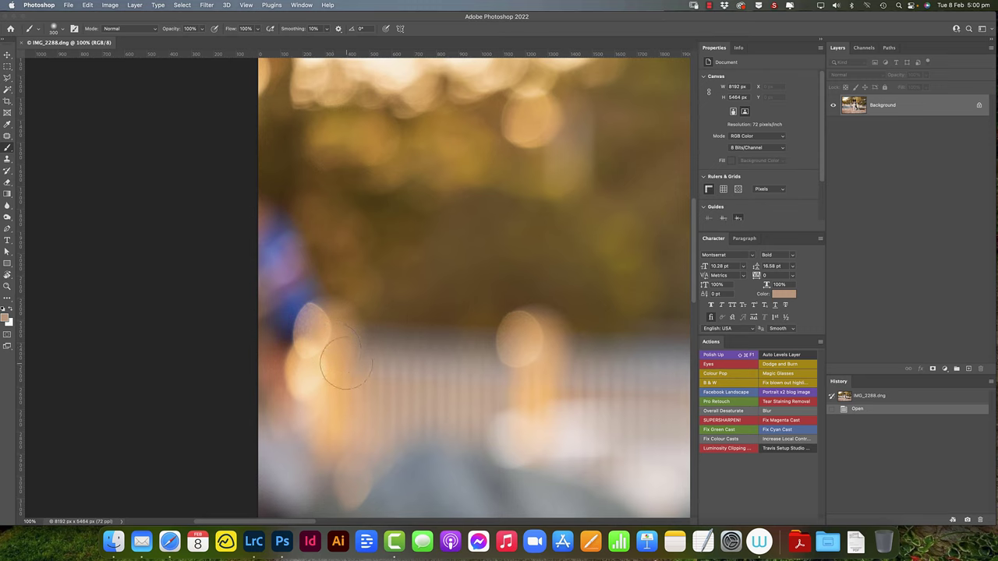
key("d")
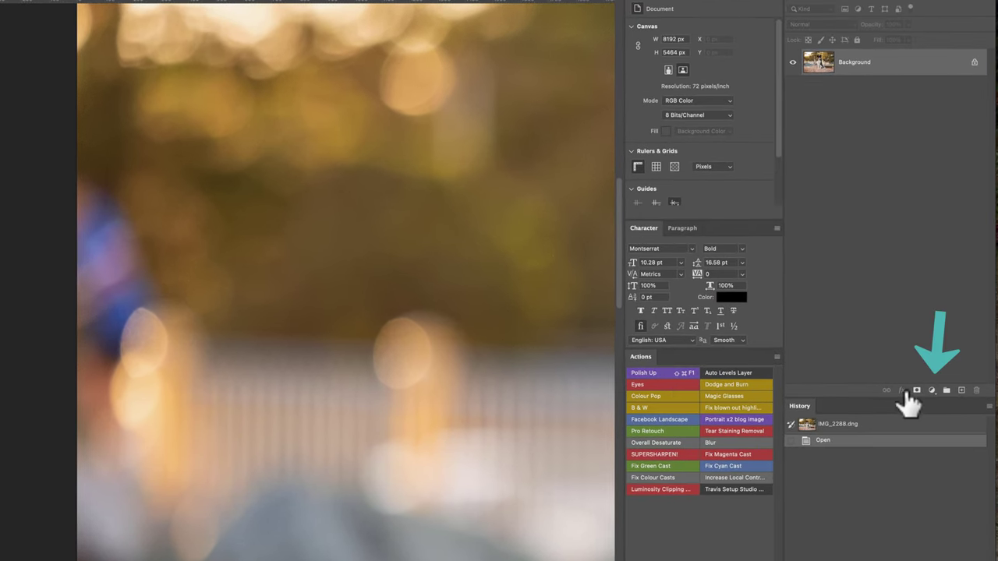
Add a black Solid Color fill layer and invert its mask to black.
left_click(932, 390)
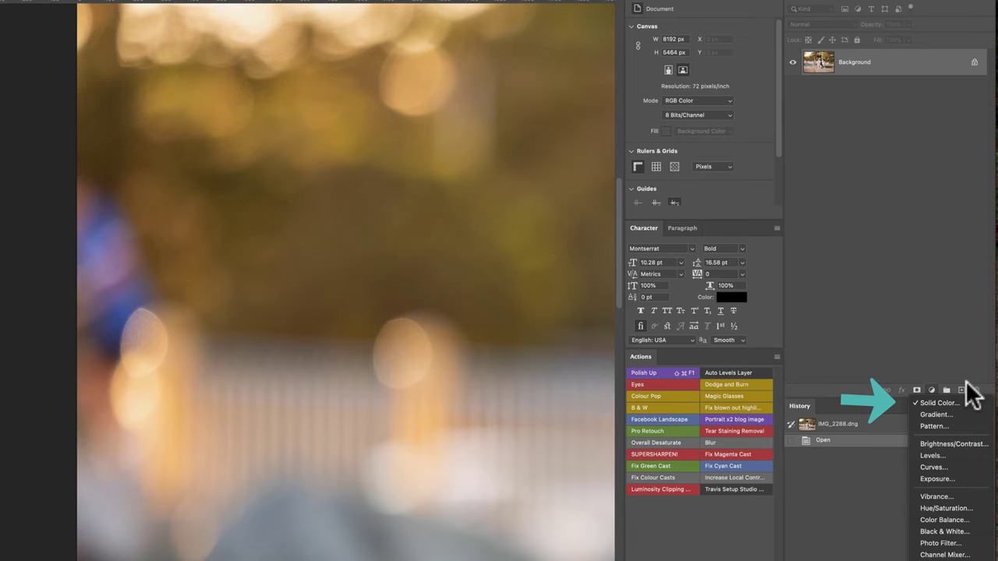
left_click(941, 403)
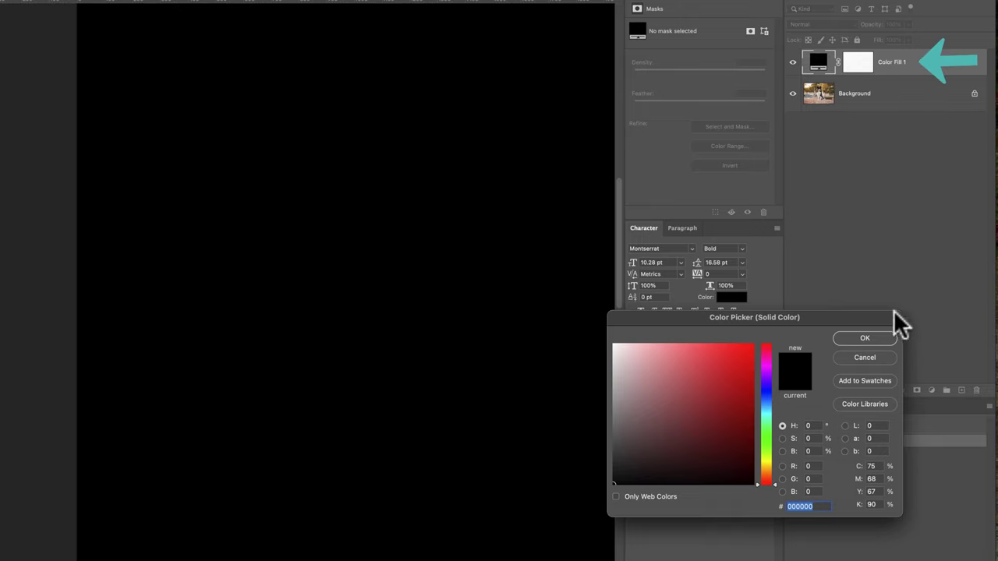
left_click(884, 342)
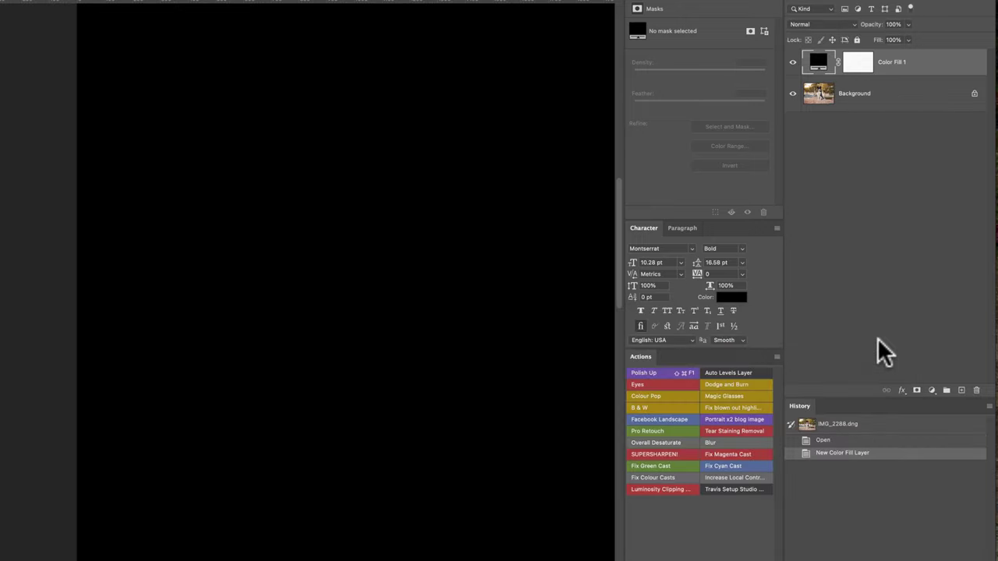
left_click(861, 71)
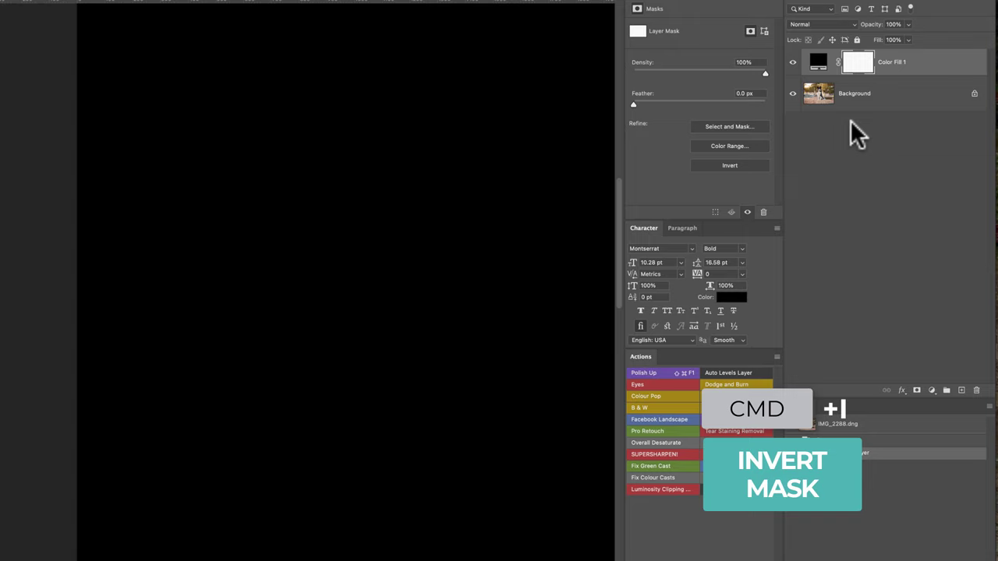
key("super+i")
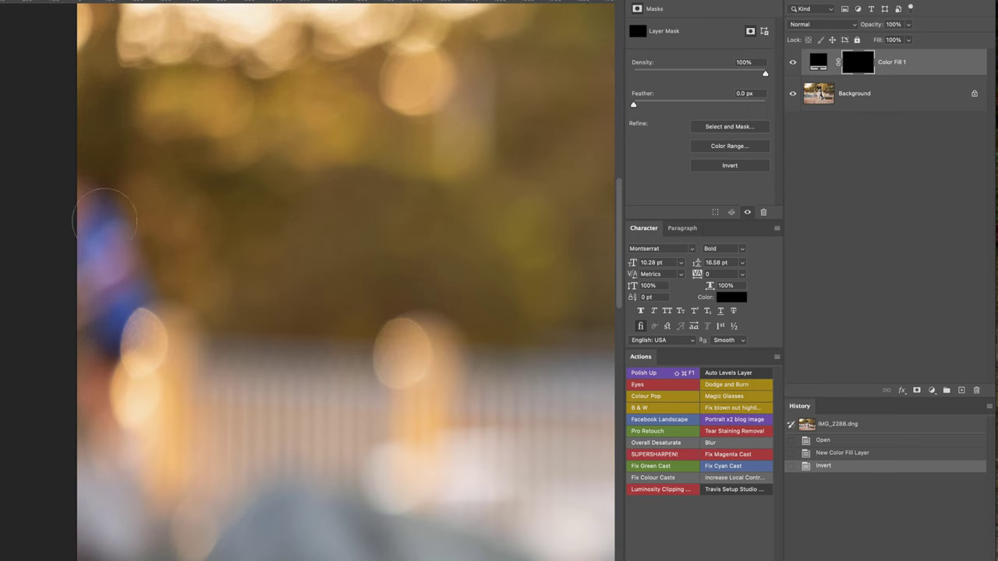
Resample Color Fill 1's colour from the blurred background as brown #815b27.
double_click(820, 66)
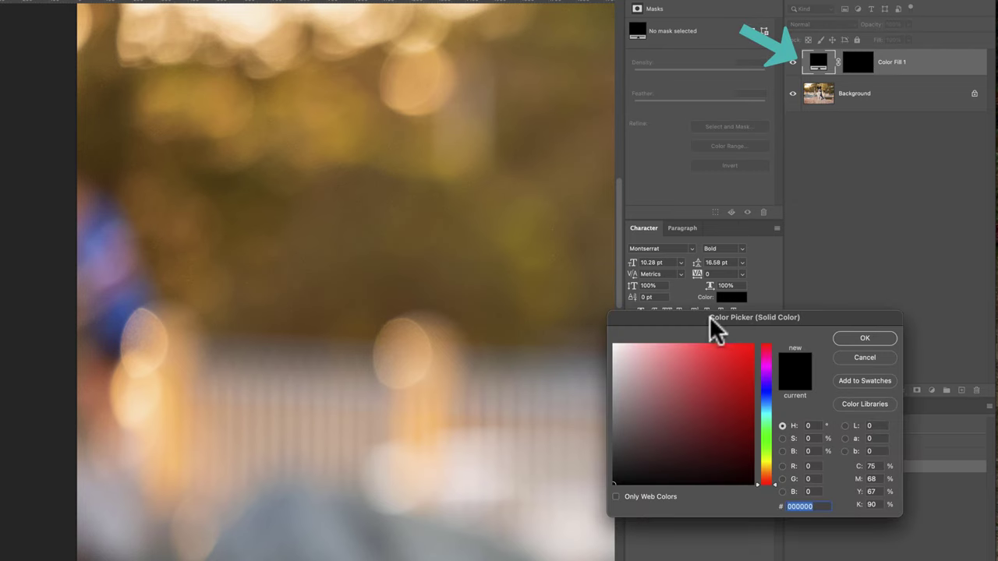
left_click_drag(713, 319, 555, 163)
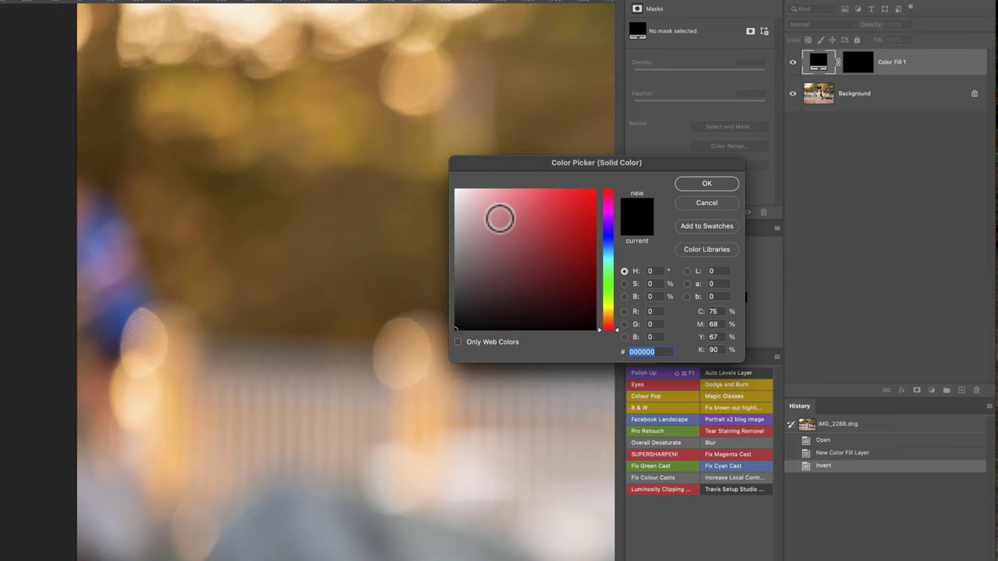
left_click(218, 257)
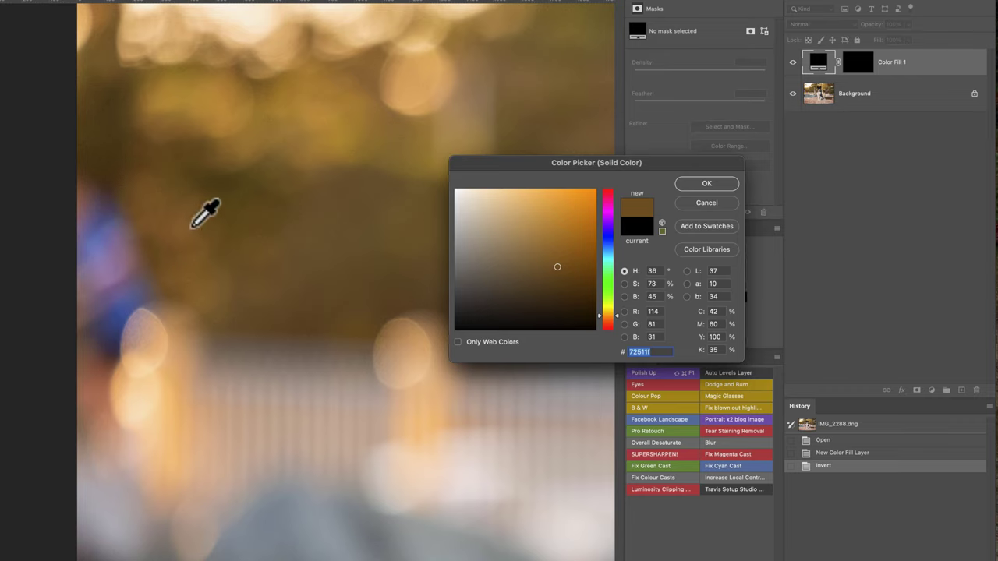
left_click(206, 243)
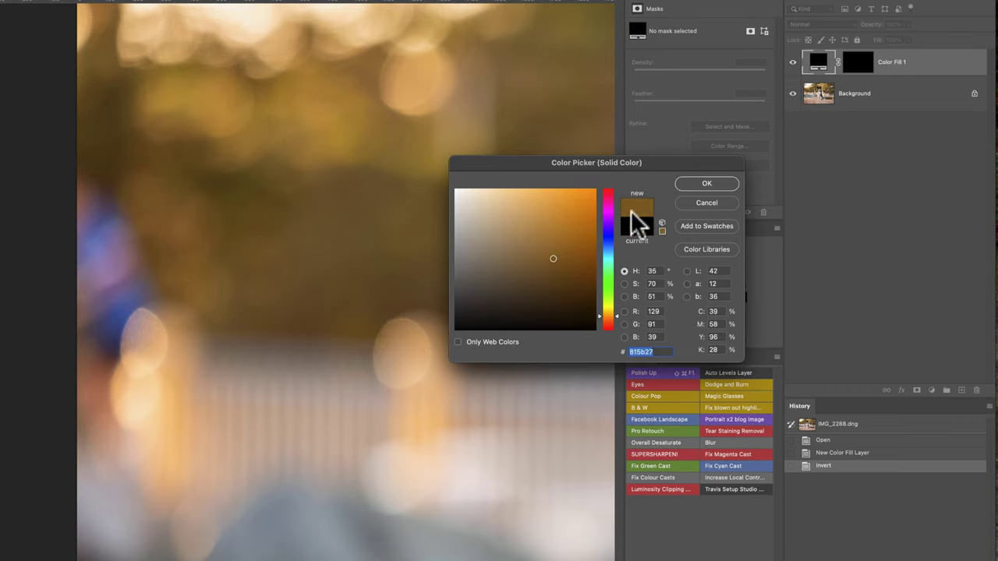
left_click(710, 183)
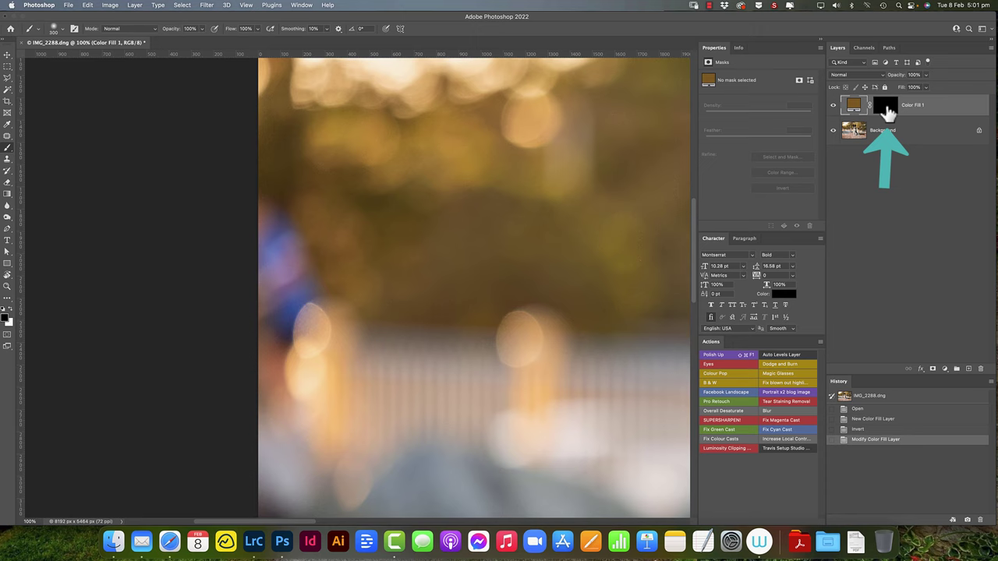
On the Color Fill 1 mask, brush white over the blue-shirted figure at the left edge.
left_click(888, 112)
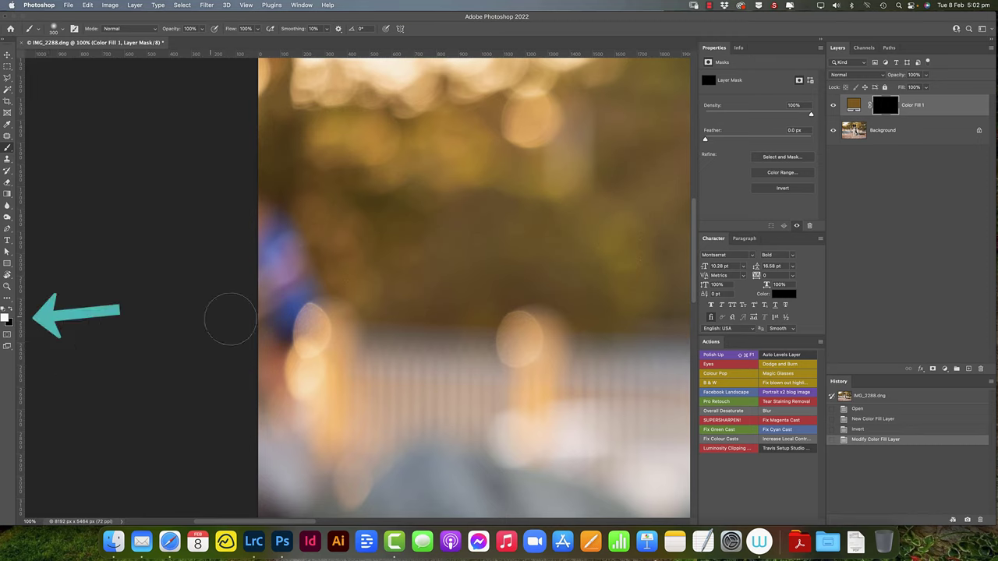
key("x")
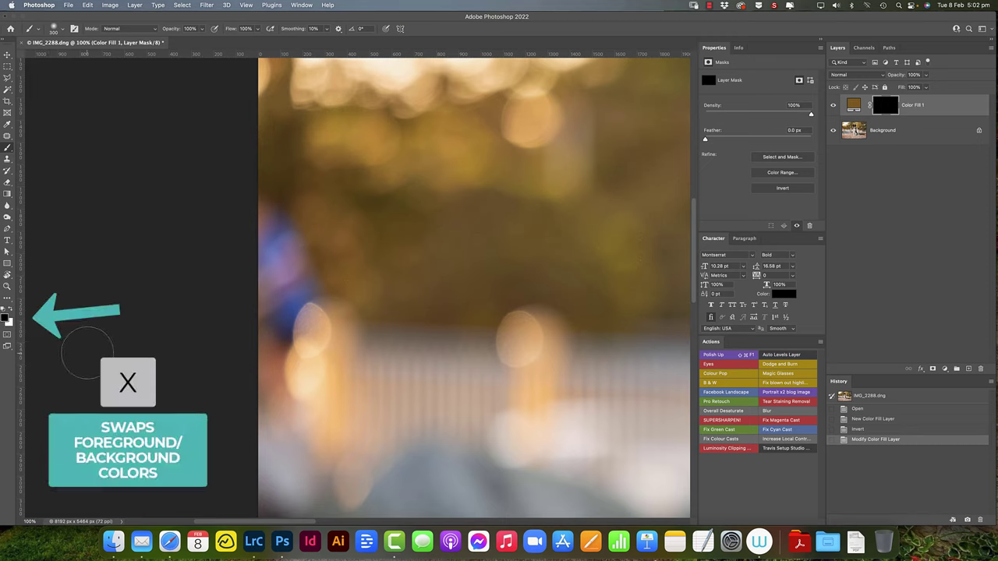
key("x")
key("x")
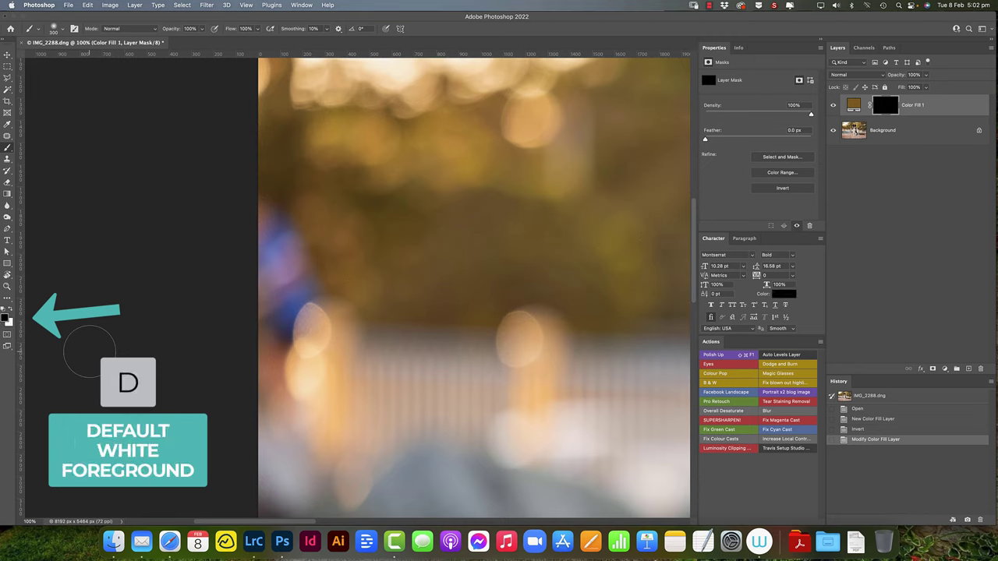
key("d")
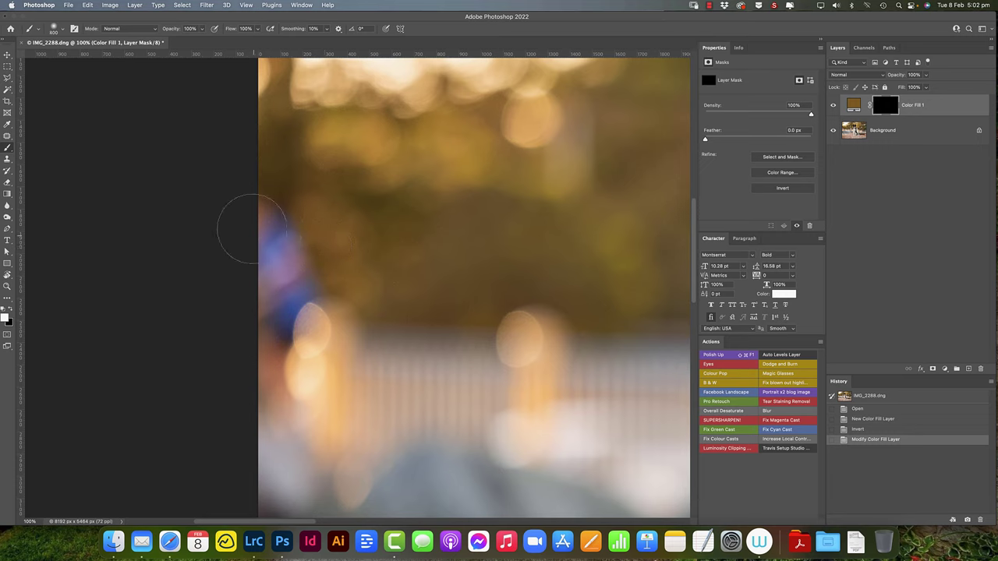
mouse_move(241, 216)
left_mouse_down()
mouse_move(271, 228)
mouse_move(291, 261)
mouse_move(291, 291)
mouse_move(274, 323)
mouse_move(251, 309)
mouse_move(250, 268)
mouse_move(250, 304)
mouse_move(271, 338)
mouse_move(292, 304)
left_mouse_up()
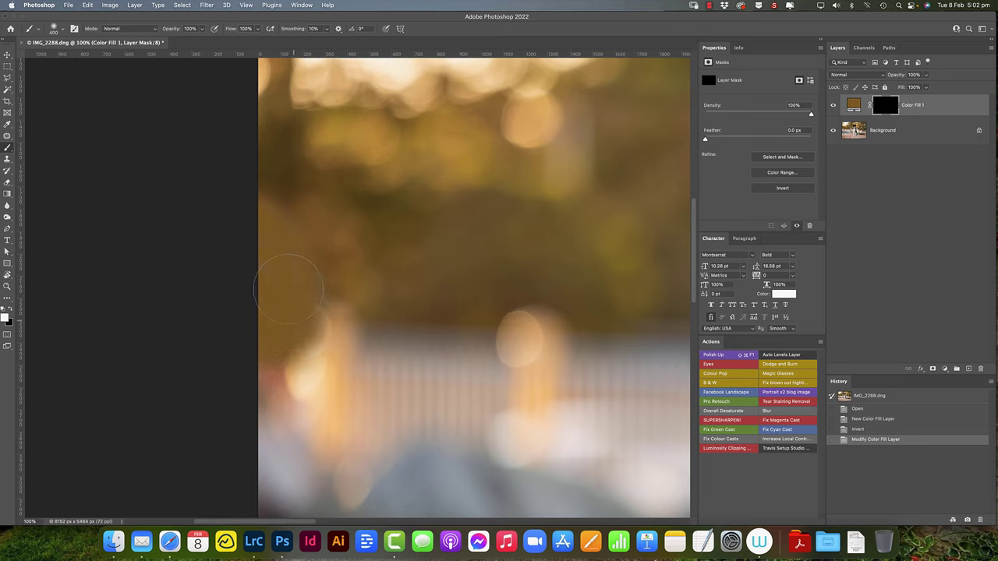
mouse_move(242, 218)
left_mouse_down()
mouse_move(288, 287)
mouse_move(276, 314)
mouse_move(247, 318)
left_mouse_up()
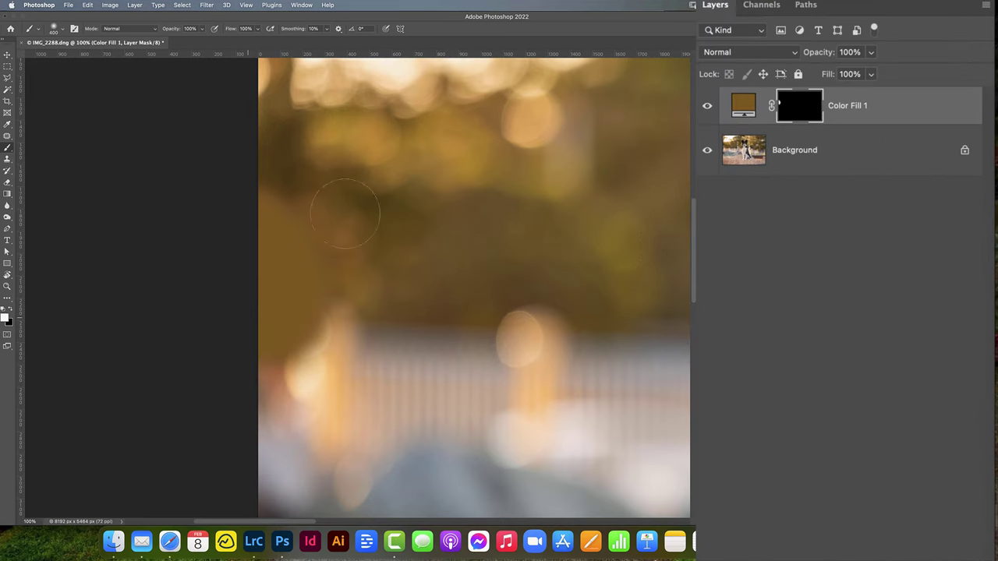
Switch Color Fill 1 to the Color blend mode and toggle its visibility to compare.
left_click(717, 54)
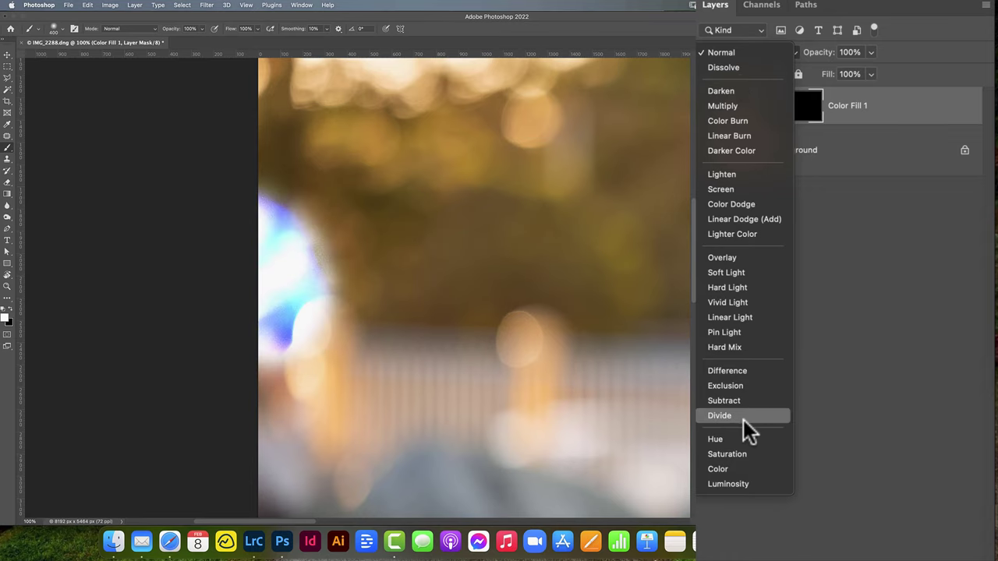
left_click(739, 470)
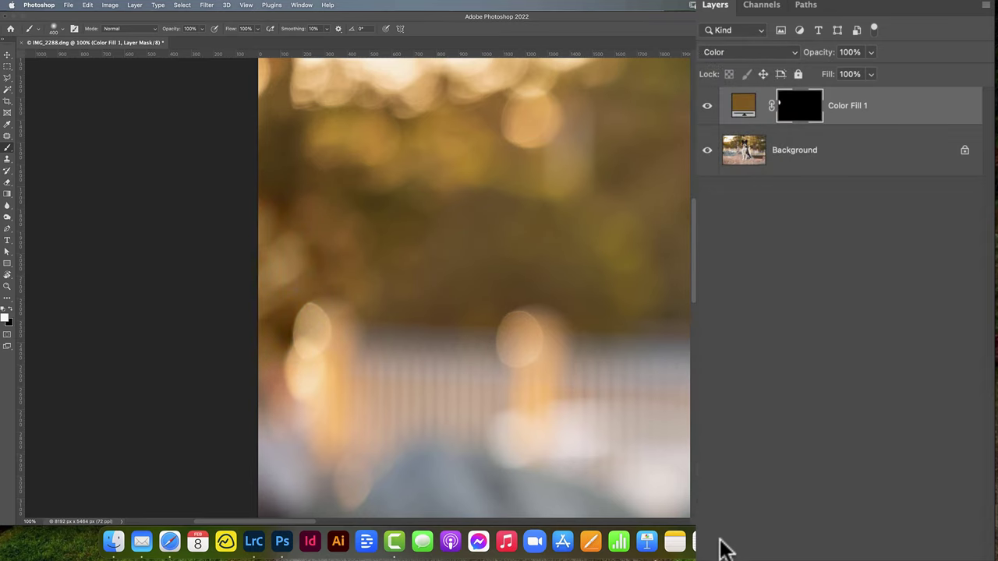
left_click(707, 106)
left_click(708, 106)
Resample Color Fill 1 to the darker background brown #695023.
double_click(744, 108)
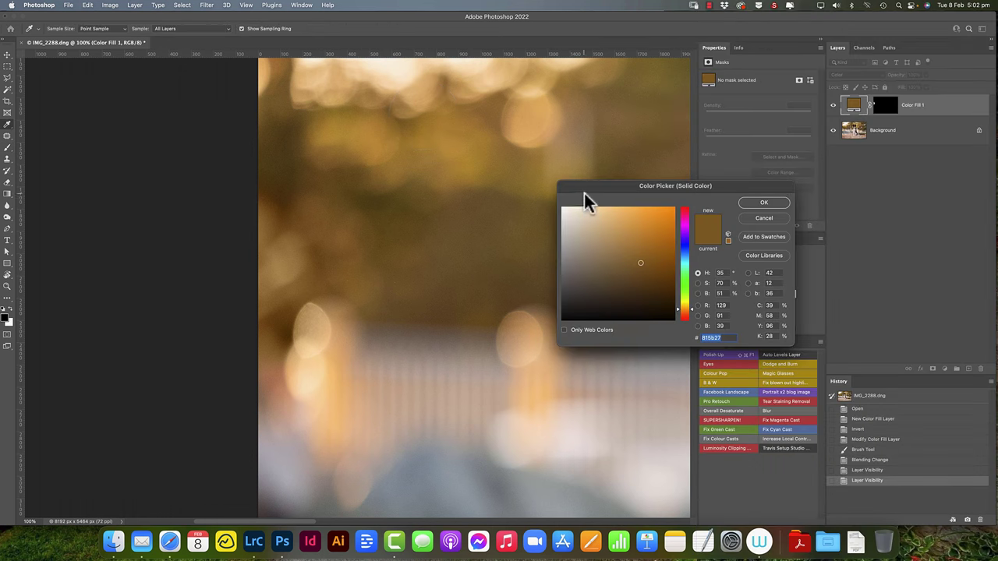
left_click_drag(586, 187, 536, 260)
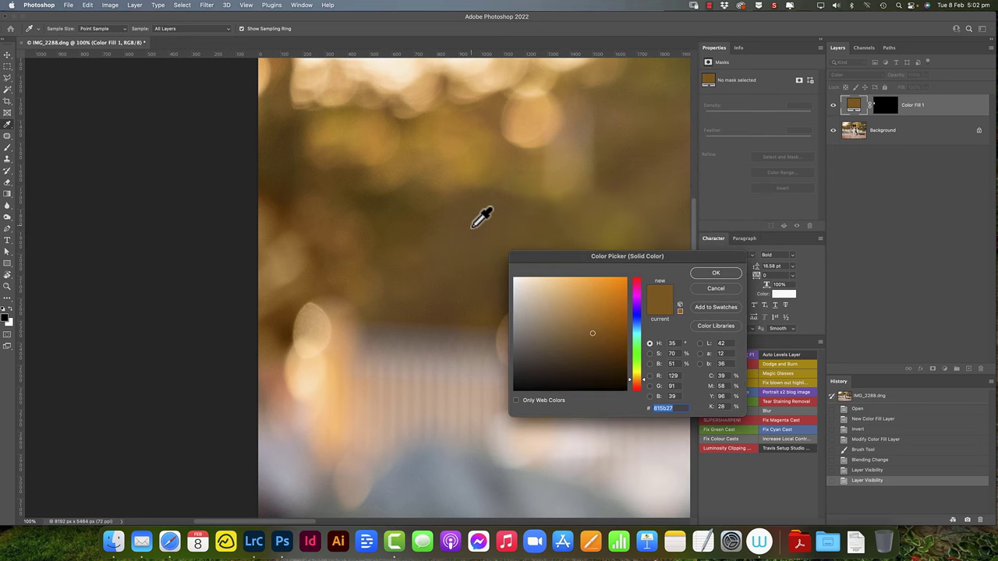
mouse_move(546, 208)
left_mouse_down()
mouse_move(507, 196)
mouse_move(471, 230)
mouse_move(445, 235)
mouse_move(405, 218)
mouse_move(420, 219)
left_mouse_up()
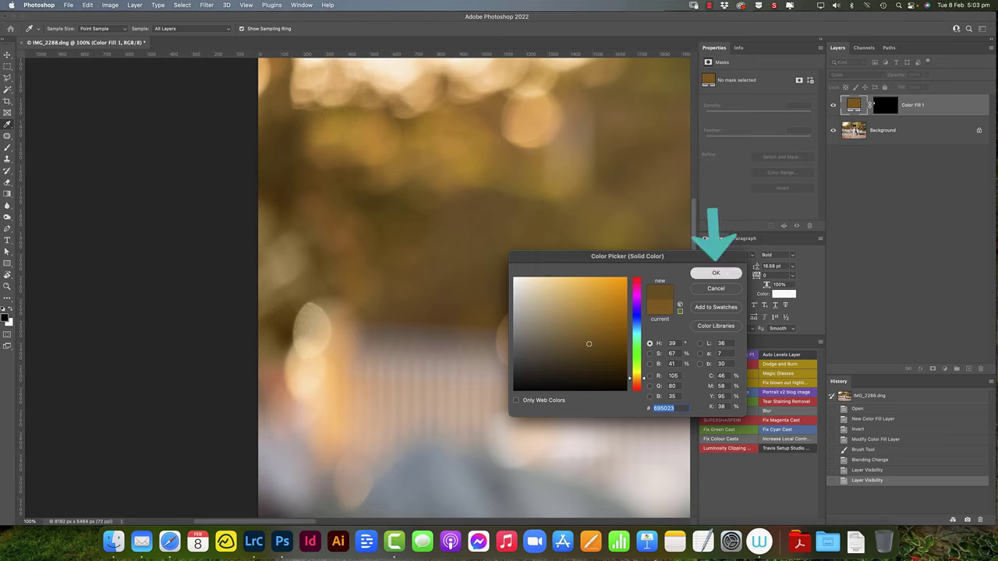
left_click(716, 273)
left_click(833, 104)
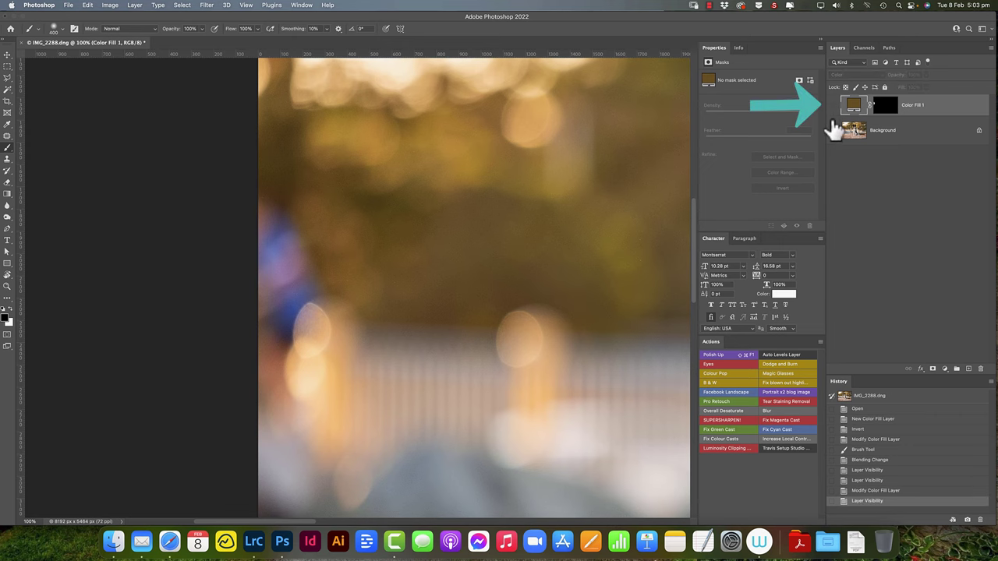
left_click(833, 105)
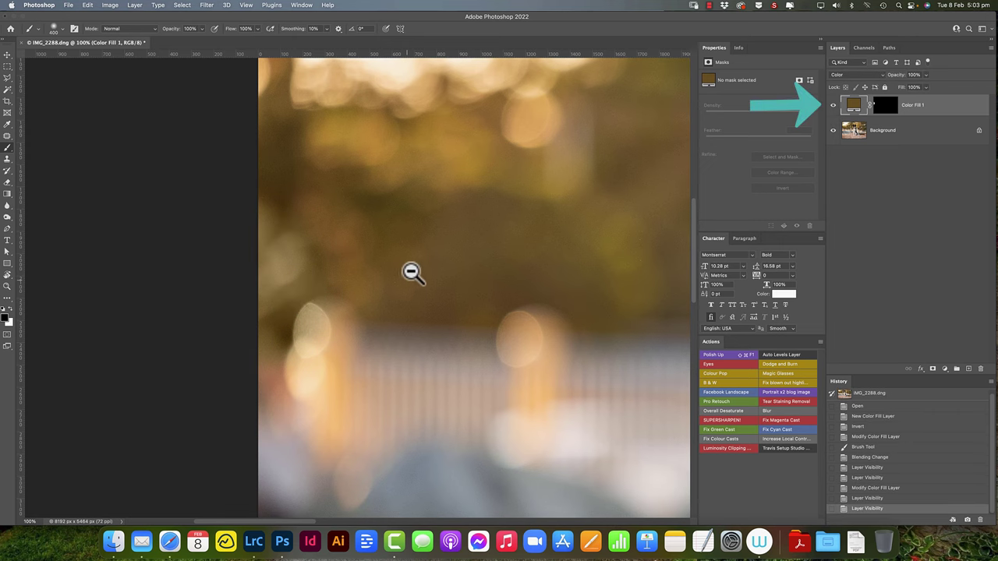
left_click(413, 274, "alt+super")
left_click(413, 274, "alt+super")
left_click_drag(517, 305, 323, 285)
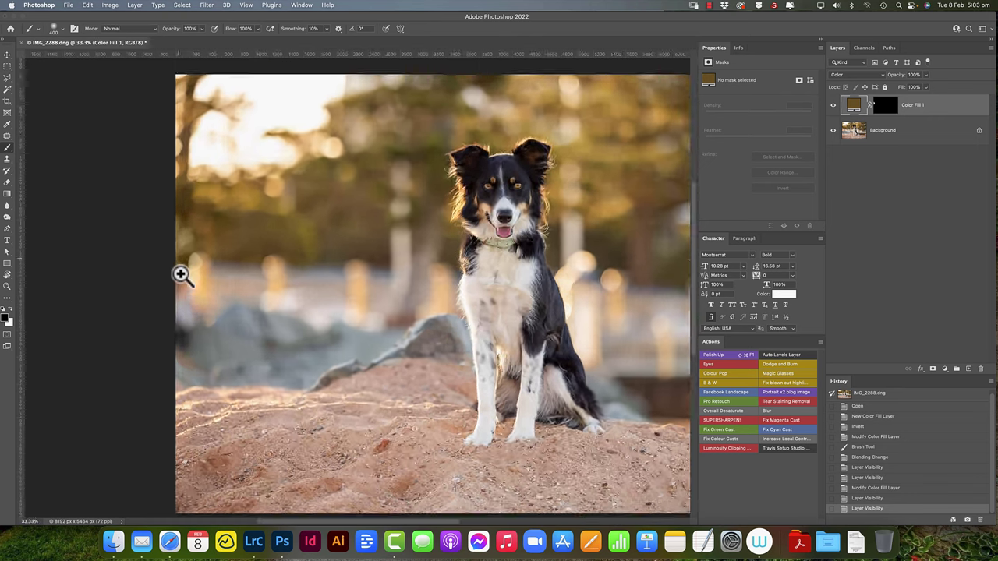
left_click(182, 280, "super")
left_click_drag(182, 277, 357, 252)
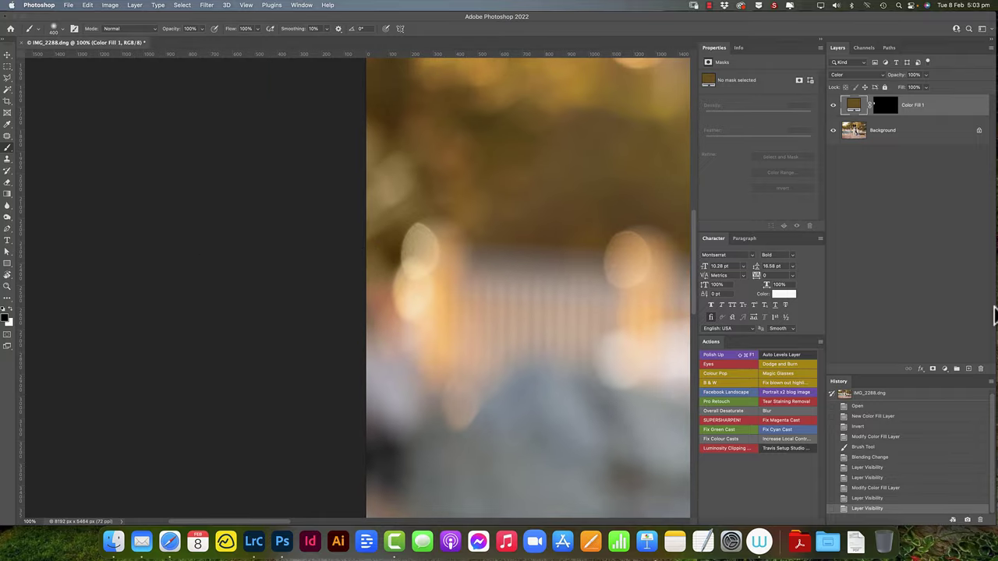
Add empty Layer 1 above Color Fill 1 and sample a light tan from the photo as foreground colour.
left_click(969, 370)
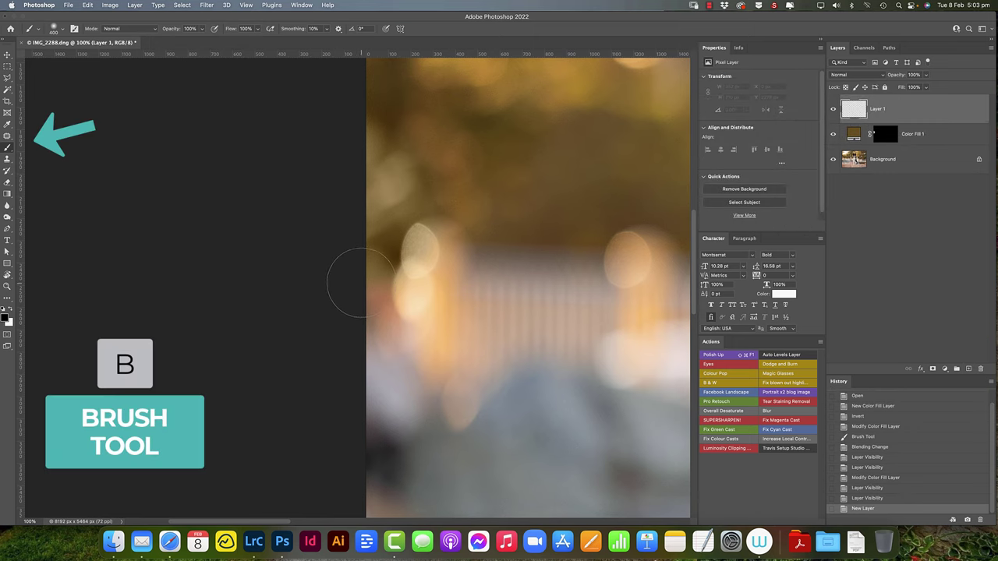
left_click_drag(301, 218, 128, 280)
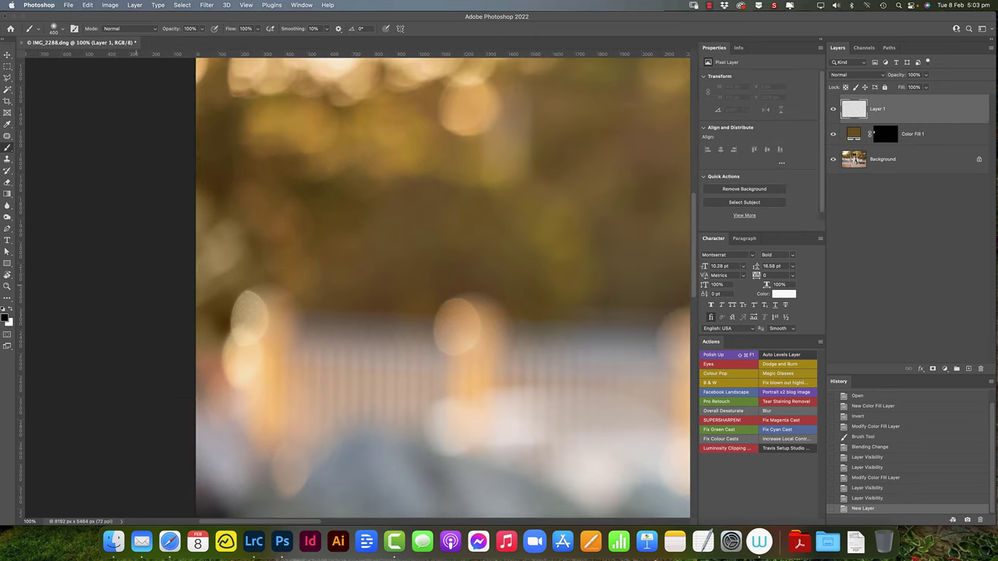
left_click(5, 318)
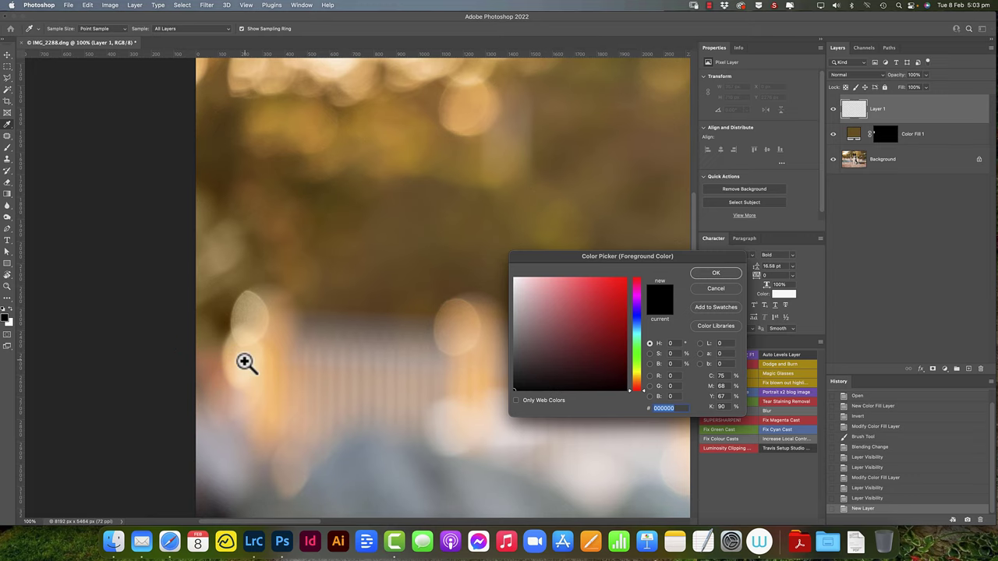
left_click(245, 361, "super")
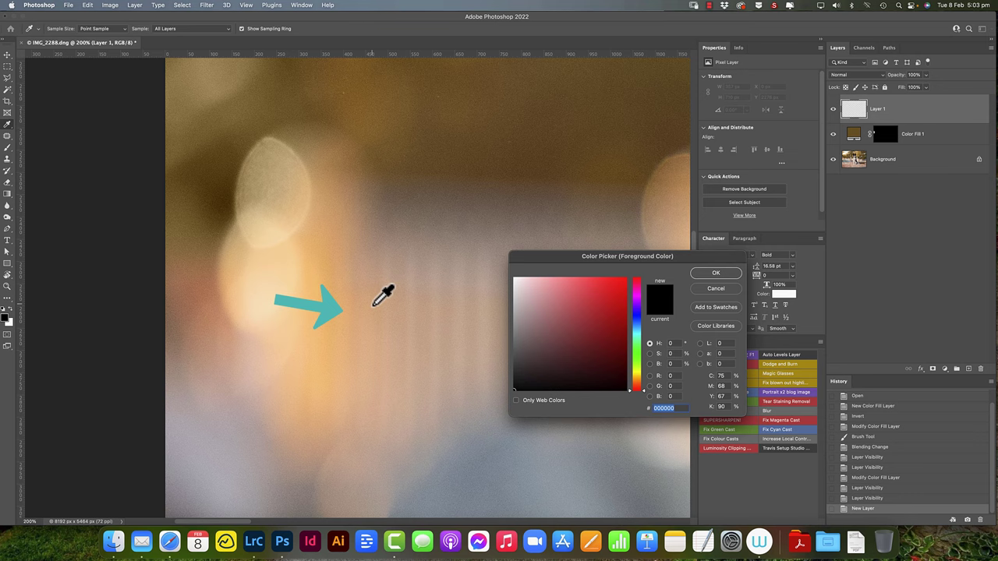
left_click(388, 357)
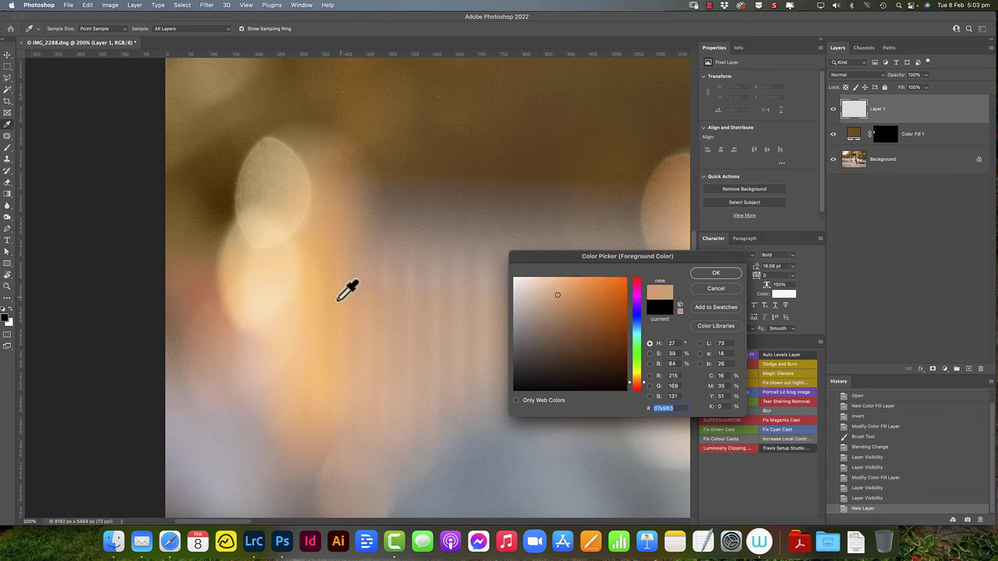
left_click(411, 334)
left_click(392, 321)
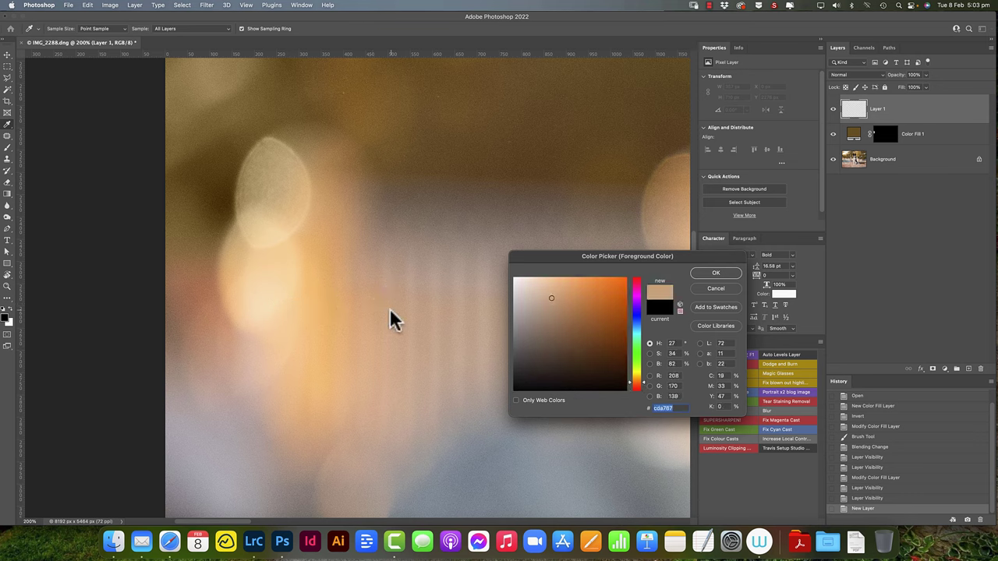
left_click(716, 273)
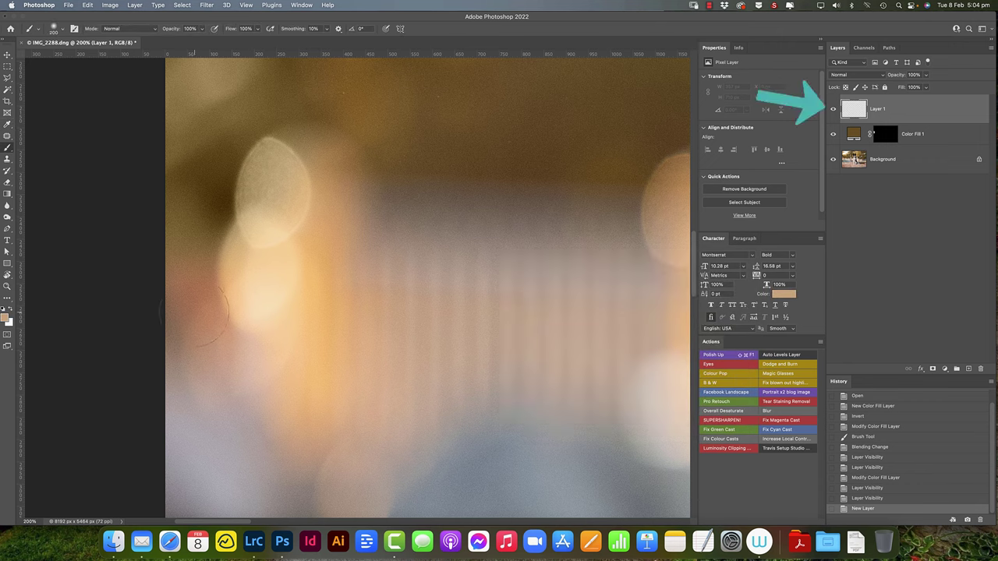
Paint tan over the pink lower-left area on Layer 1 and set it to Color blend mode.
mouse_move(178, 283)
left_mouse_down()
mouse_move(211, 283)
mouse_move(183, 333)
mouse_move(211, 327)
mouse_move(240, 342)
mouse_move(237, 381)
mouse_move(257, 437)
left_mouse_up()
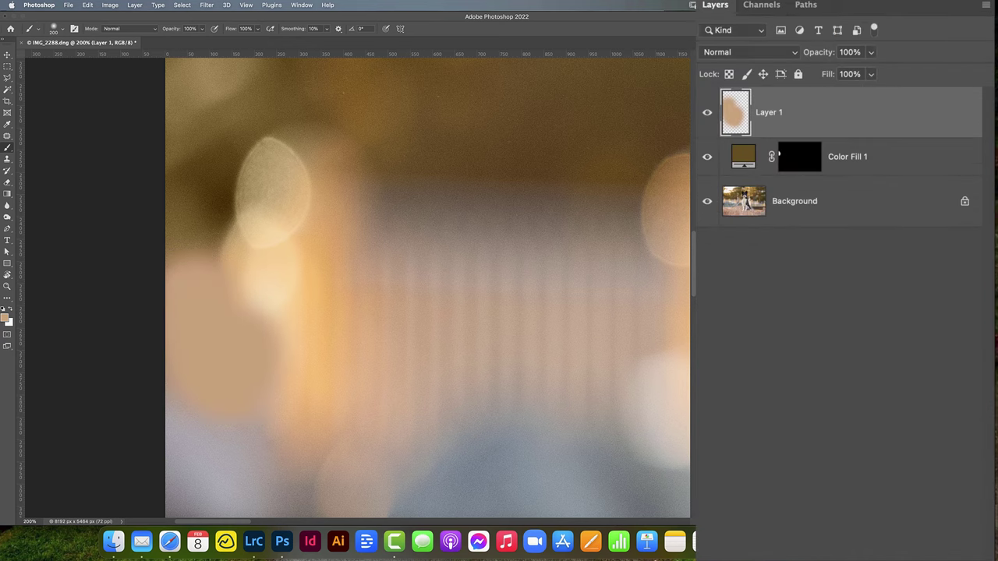
left_click(758, 52)
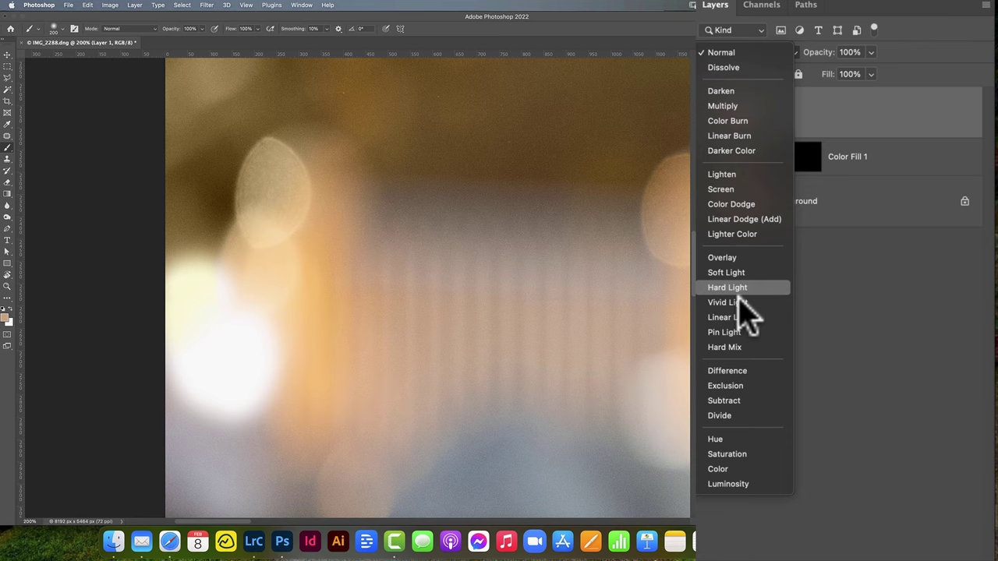
left_click(733, 468)
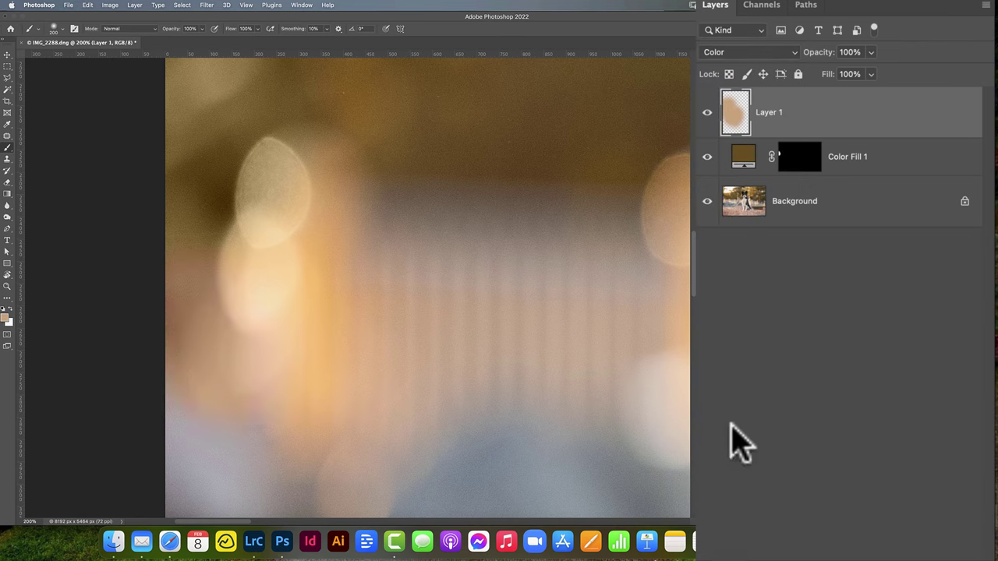
Toggle Layer 1's visibility several times to compare before and after.
left_click(707, 113)
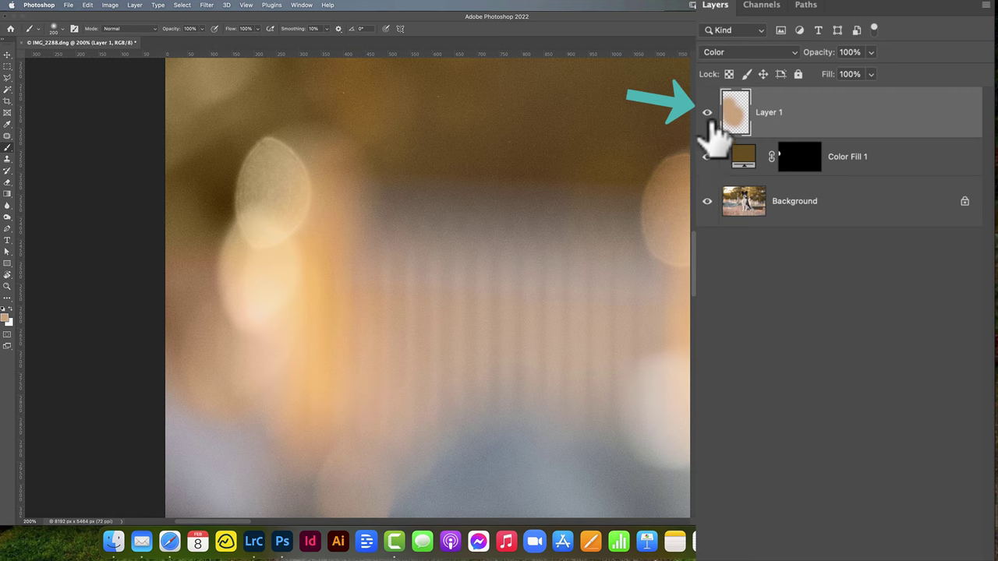
left_click(707, 114)
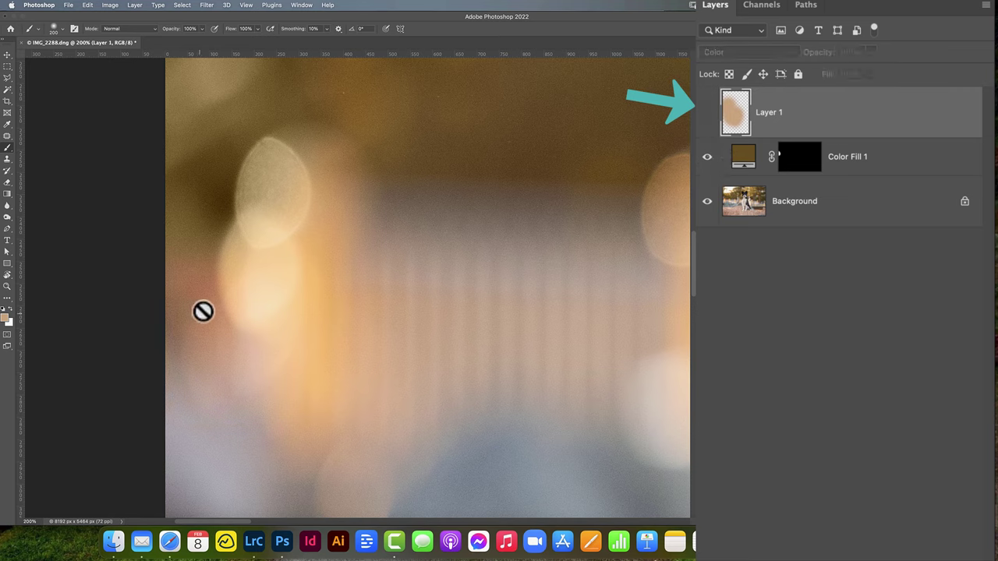
left_click(707, 113)
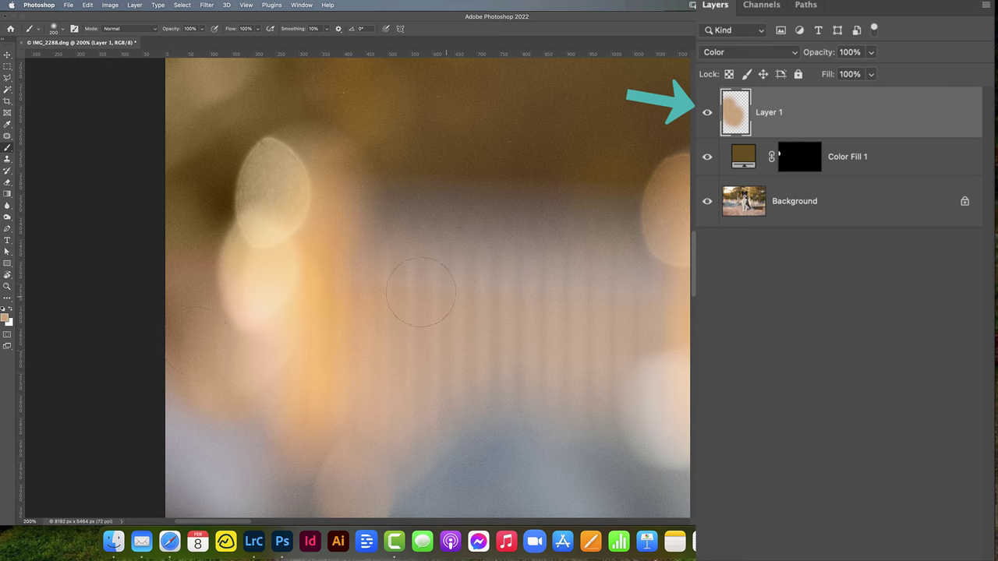
left_click(707, 113)
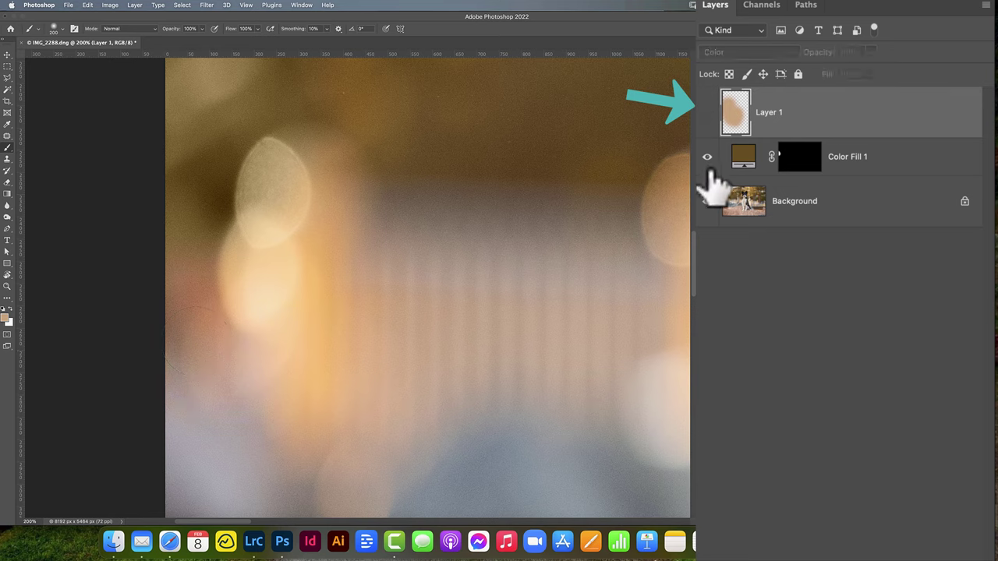
left_click(707, 114)
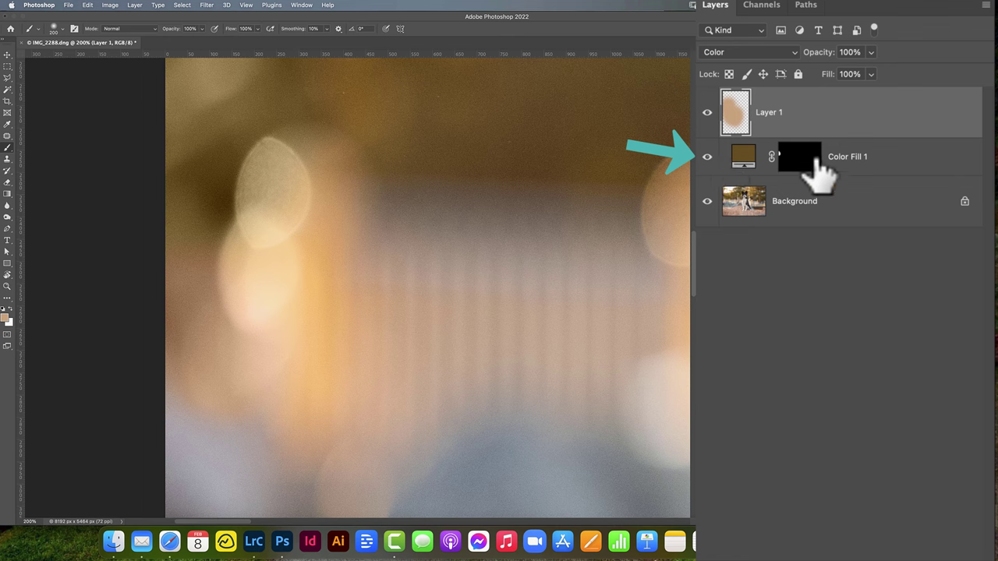
double_click(745, 159)
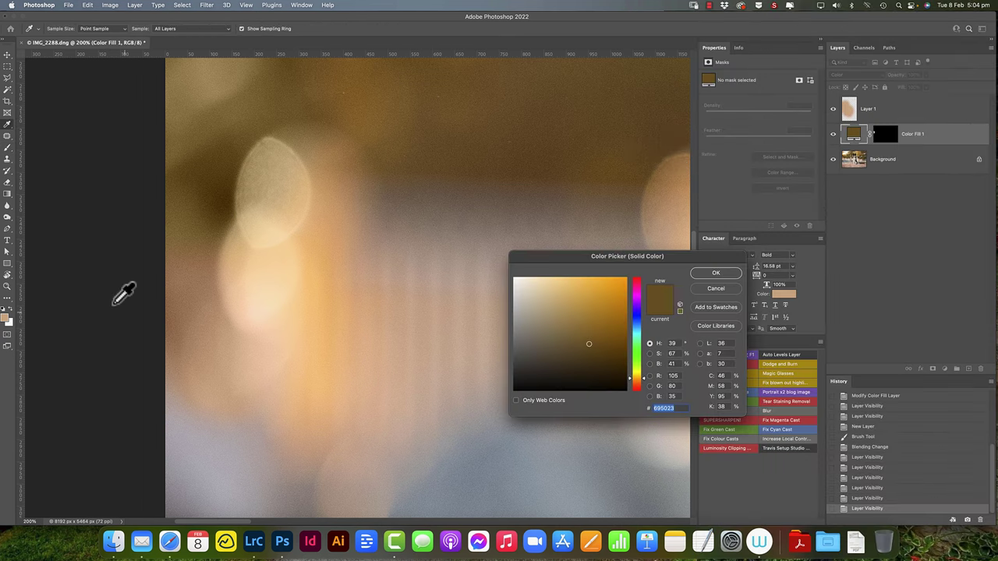
left_click(728, 293)
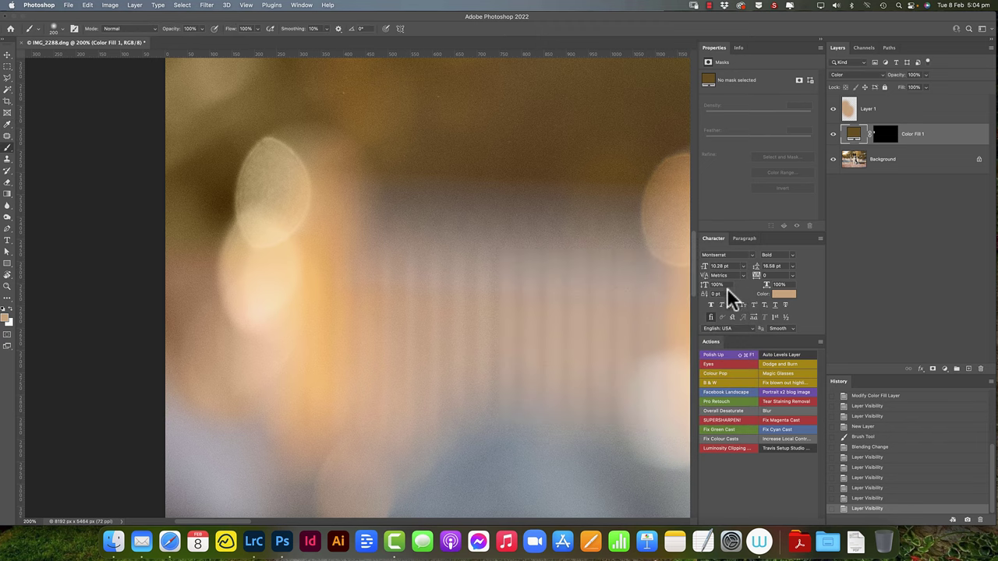
left_click(898, 113)
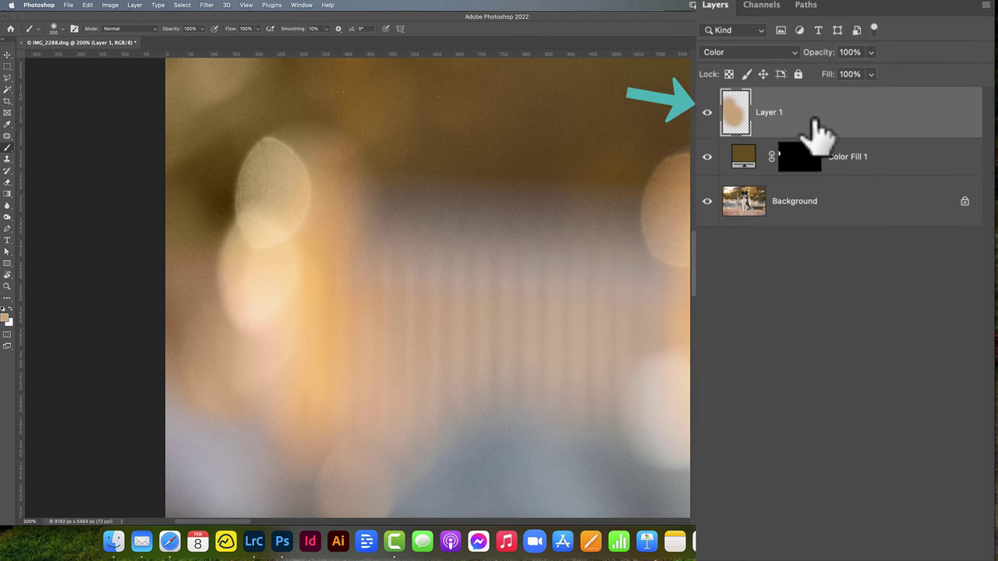
left_click(862, 164)
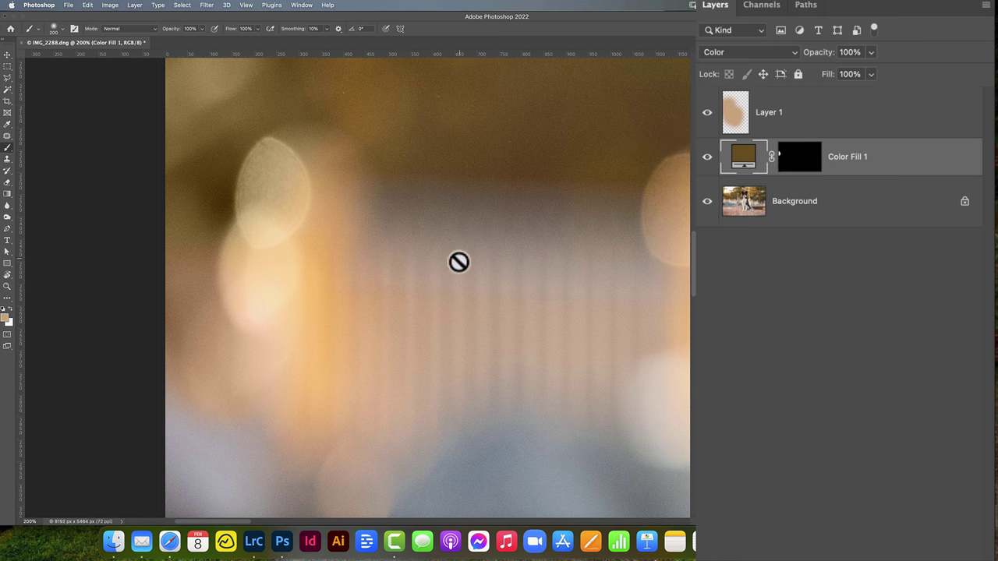
scroll(397, 258, "down", 2)
left_click_drag(397, 258, 364, 292)
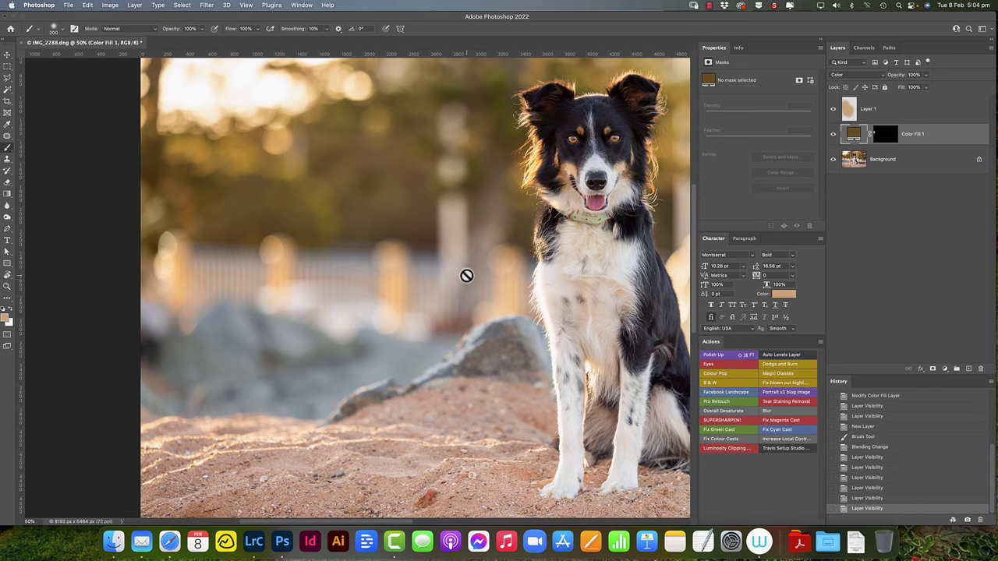
scroll(466, 276, "down", 1)
left_click_drag(529, 267, 341, 276)
left_click(833, 134)
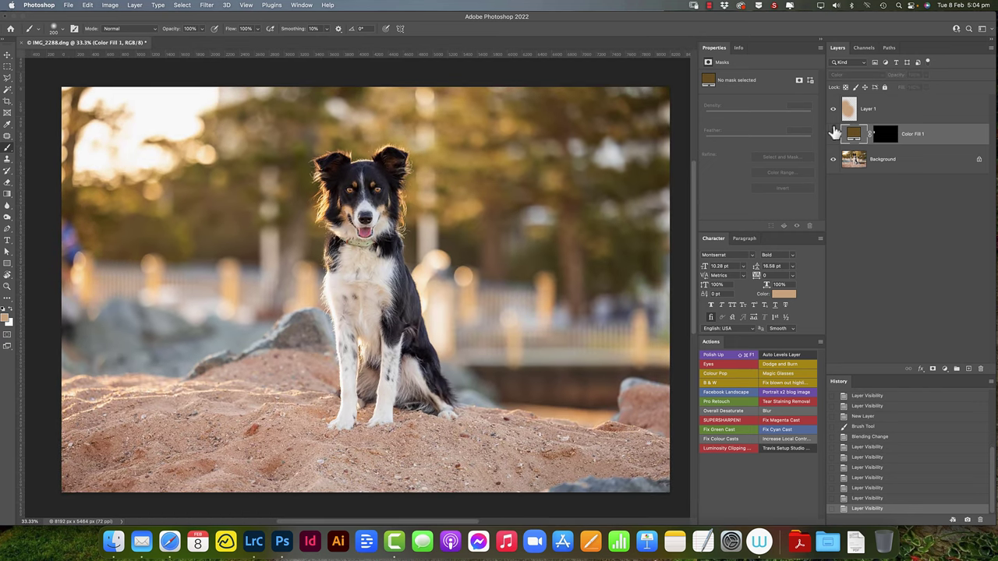
left_click(833, 134)
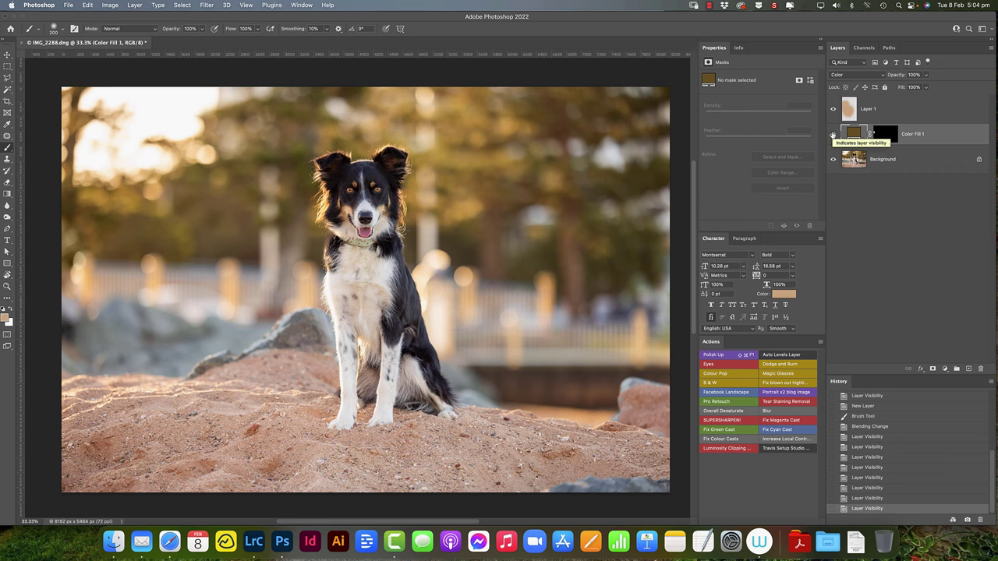